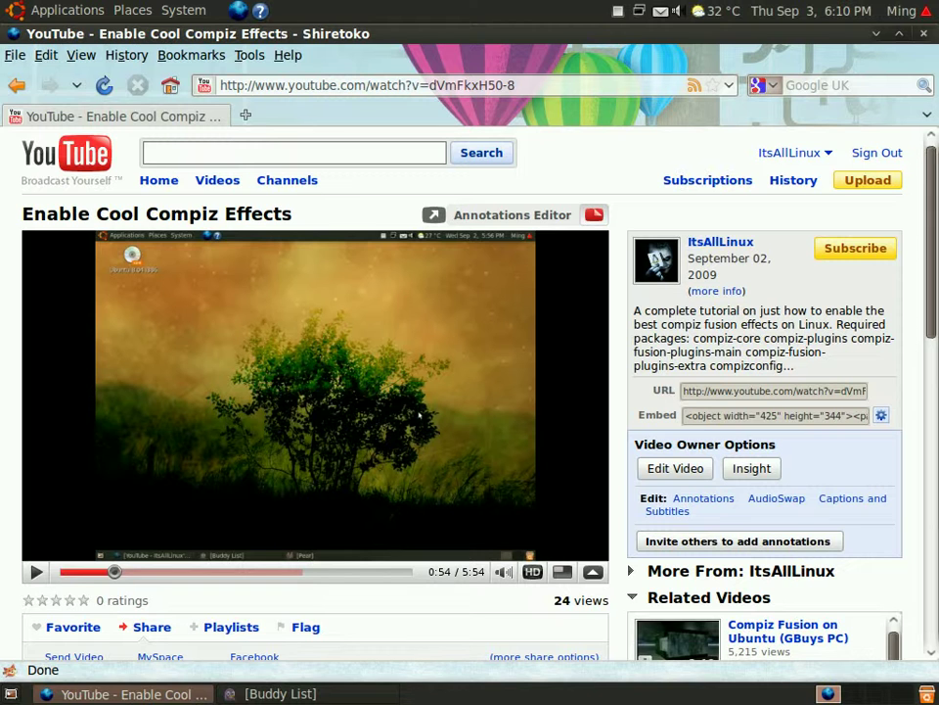
Play the Enable Cool Compiz Effects video briefly and pause it at 0:56.
click(315, 439)
click(323, 461)
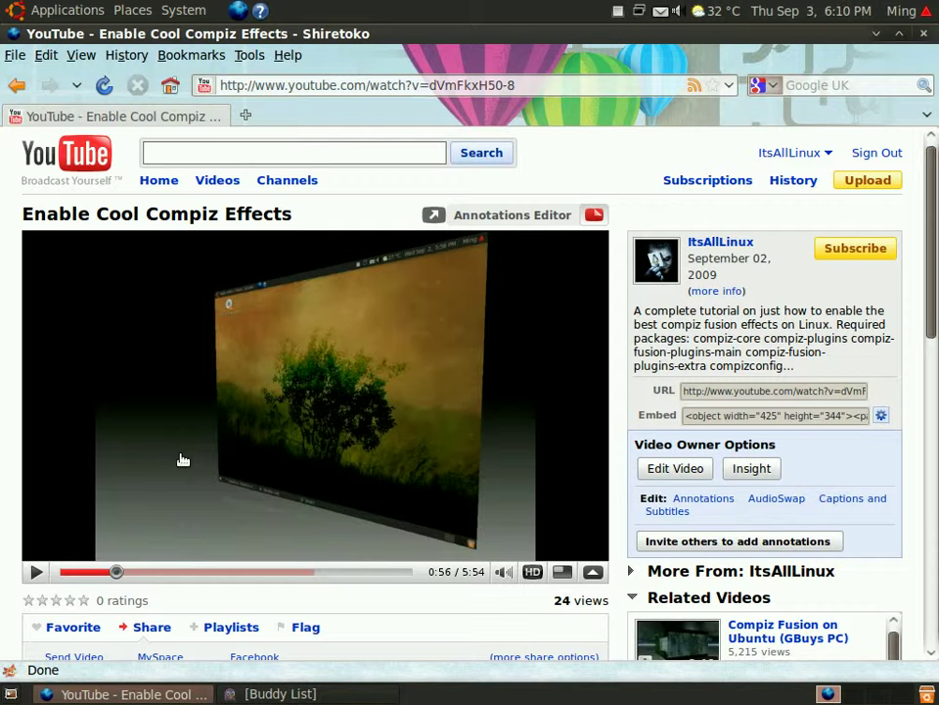
click(925, 37)
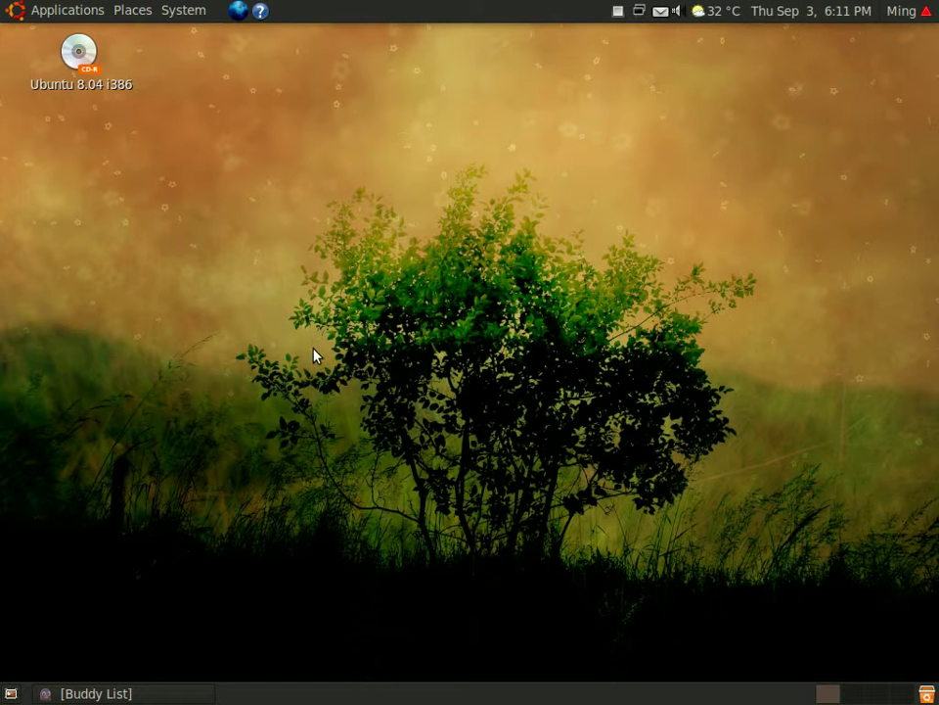
click(186, 10)
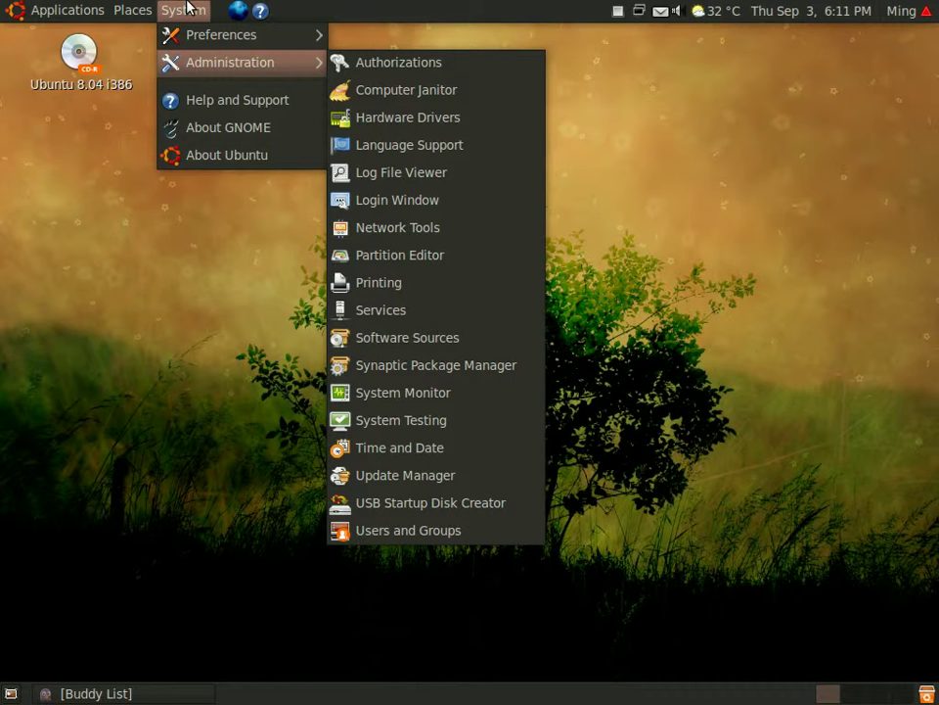
click(184, 9)
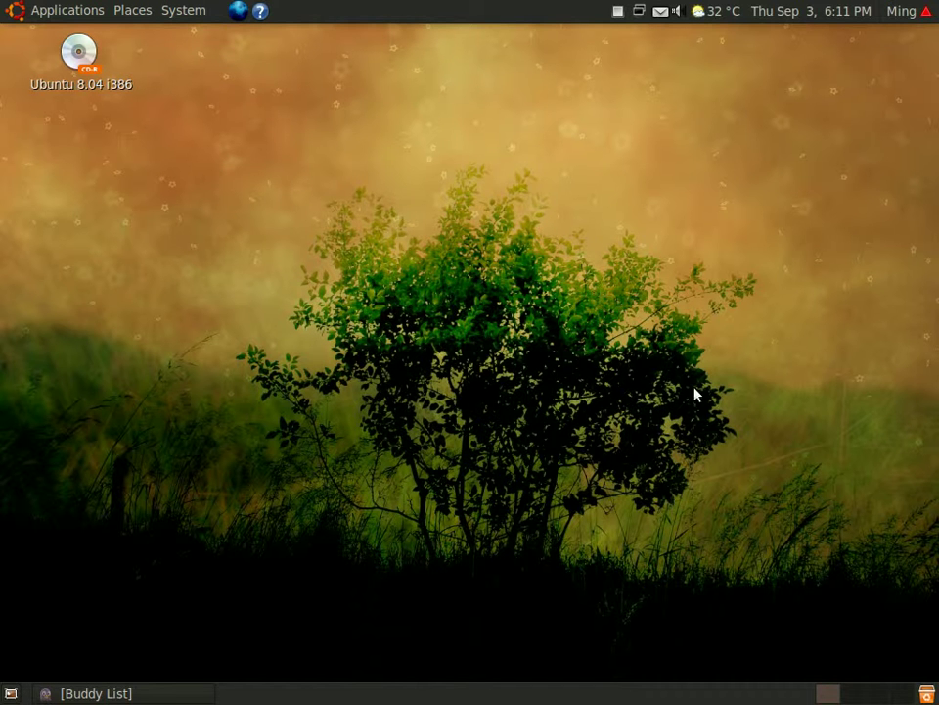
key(ctrl+alt+Left)
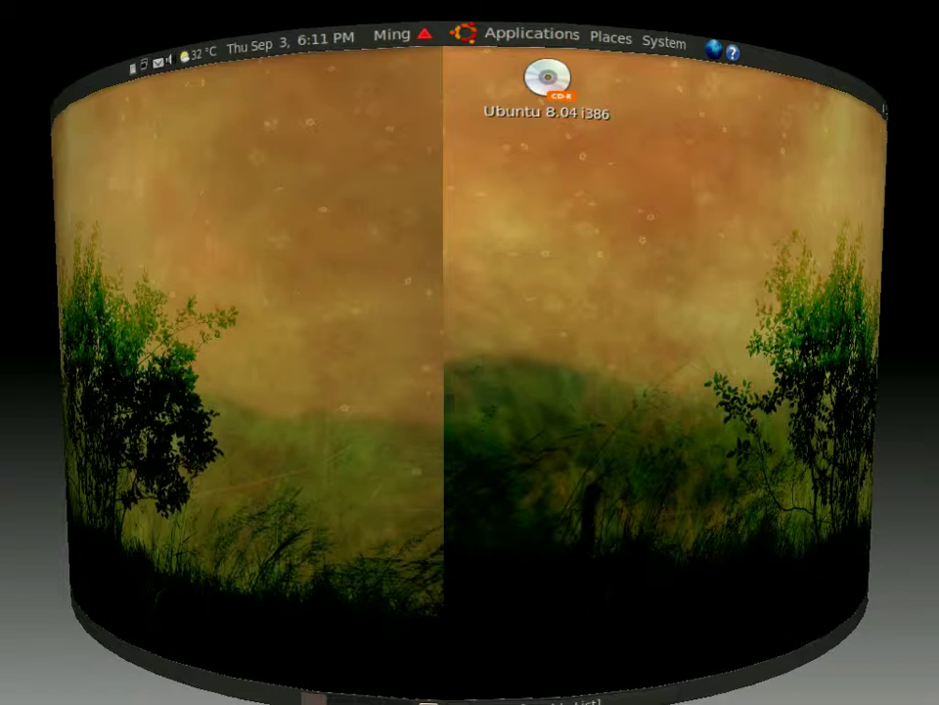
key(ctrl+alt+Left)
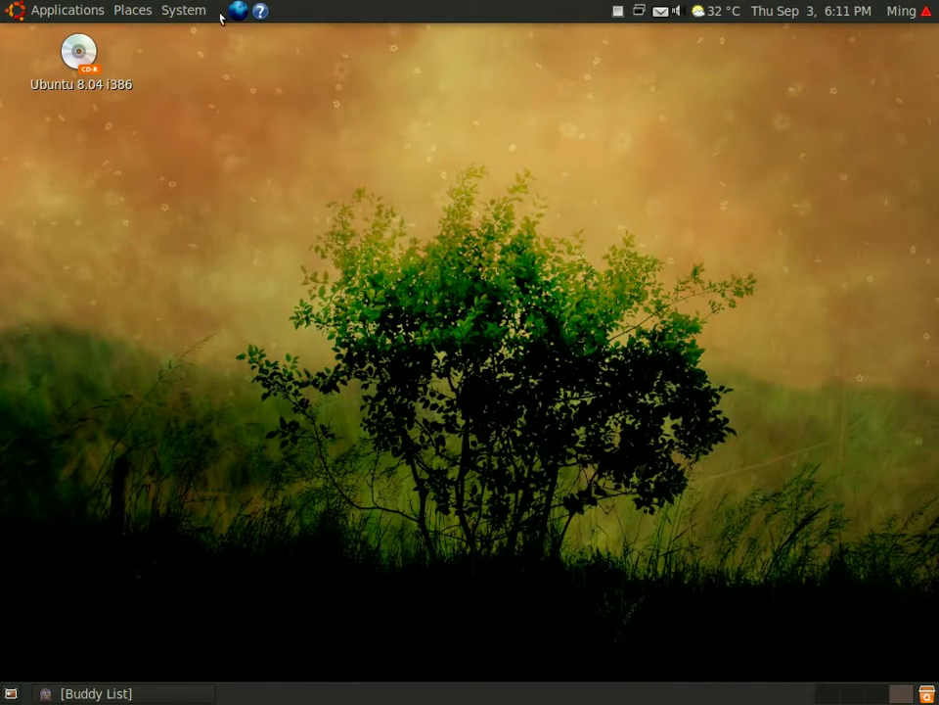
Launch CompizConfig Settings Manager from the System menu and scroll through the plugin list to Effects.
click(183, 11)
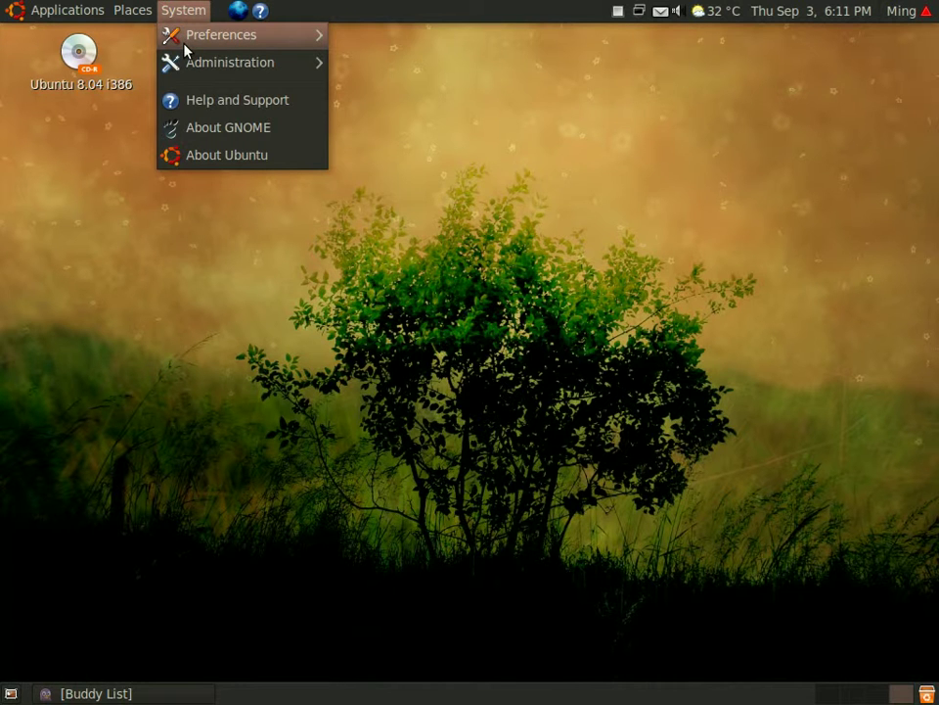
mouse_move(222, 34)
click(549, 148)
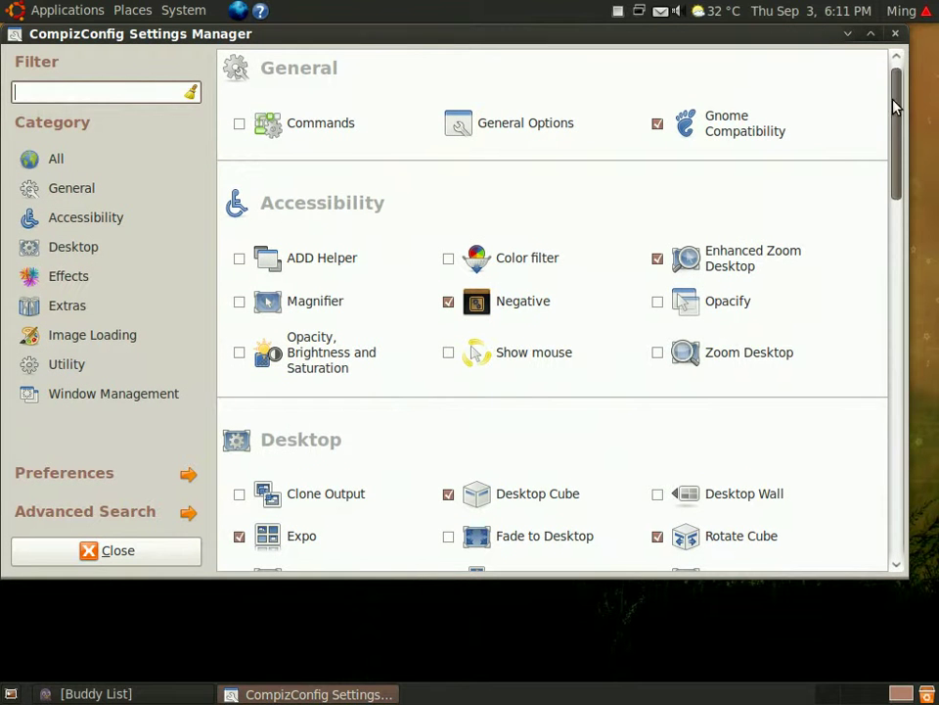
scroll(896, 103, down, 1)
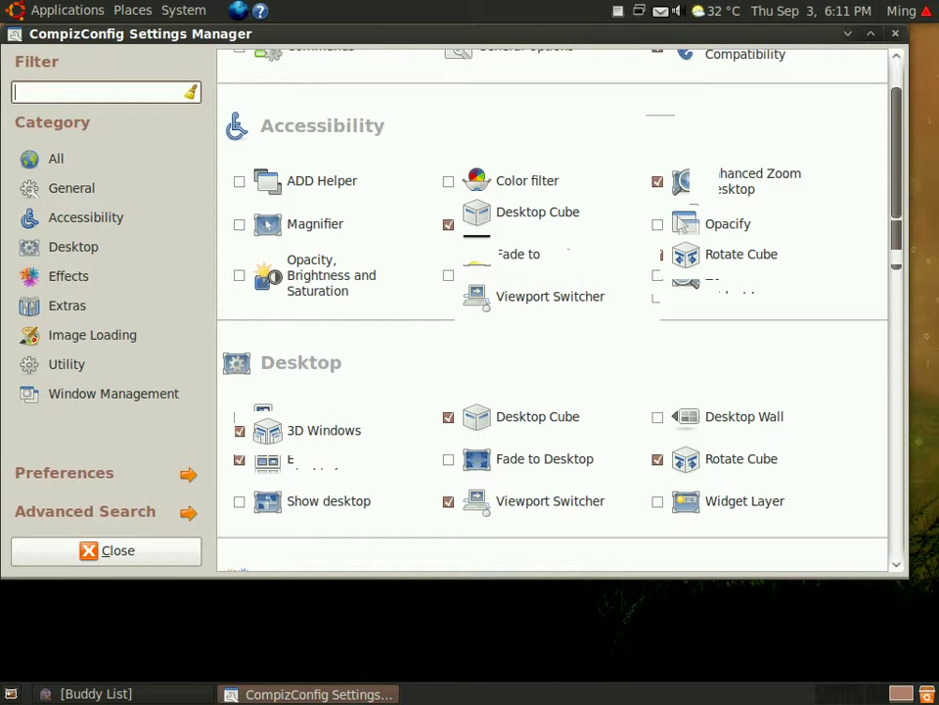
scroll(900, 186, down, 5)
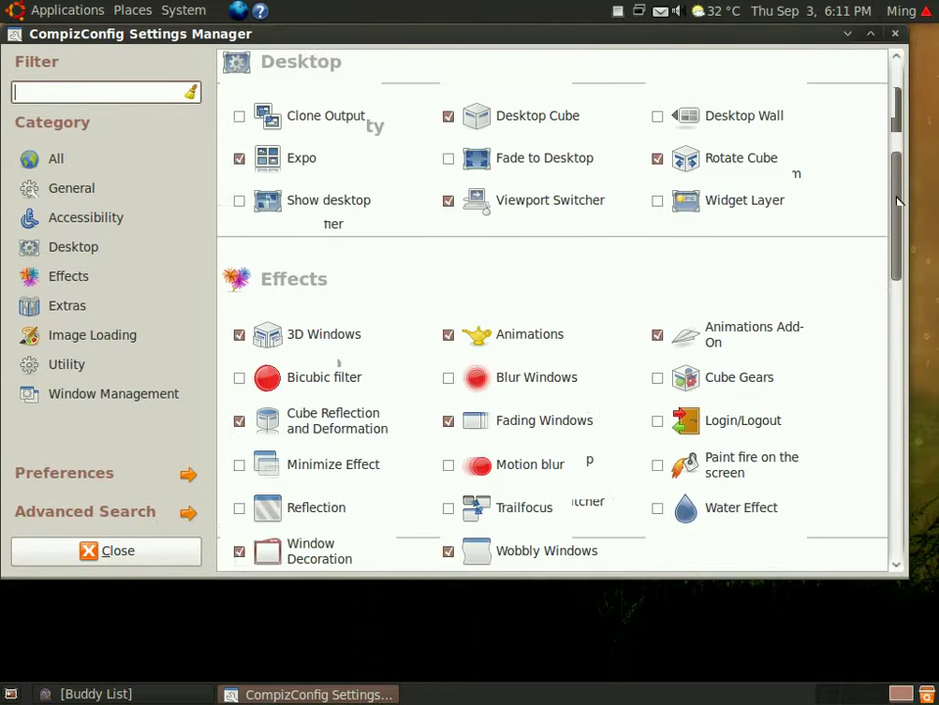
scroll(891, 224, down, 1)
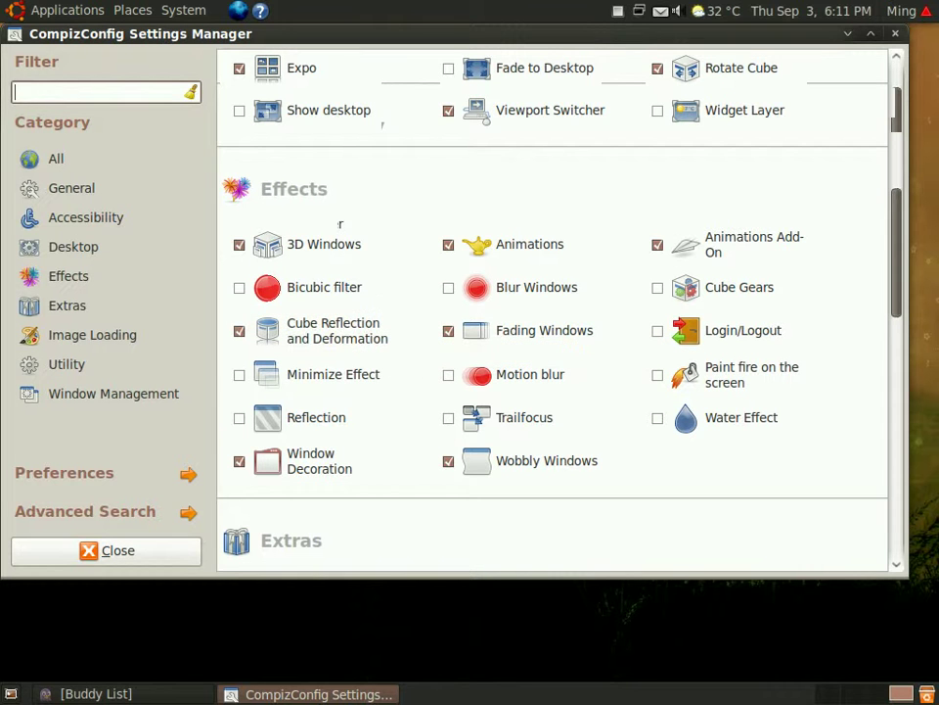
scroll(691, 147, up, 1)
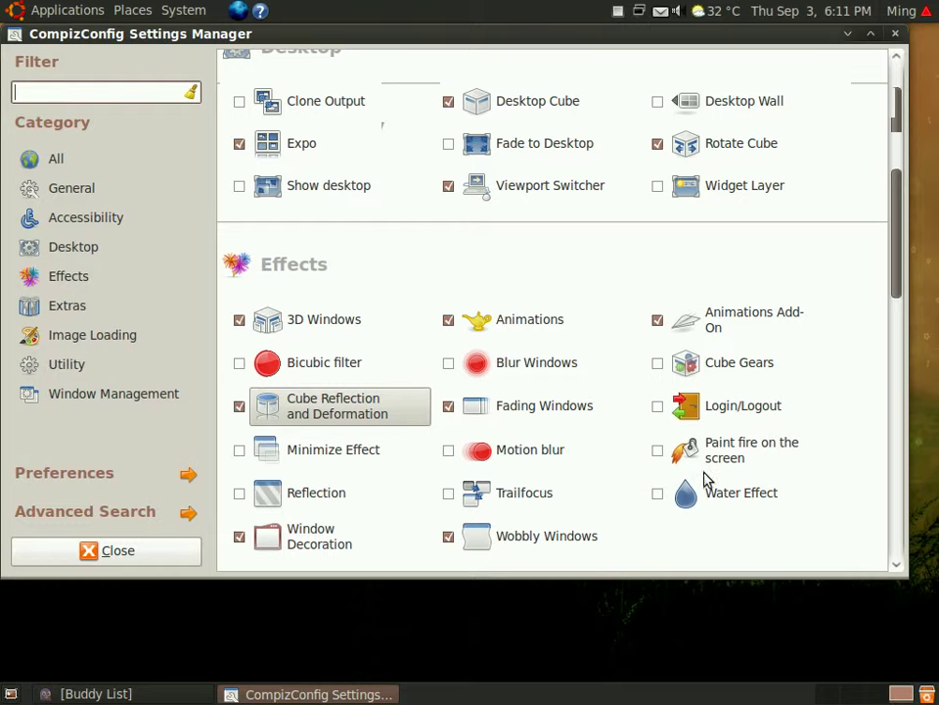
Open the Cube Reflection and Deformation settings and review the Cube caps options.
key(Return)
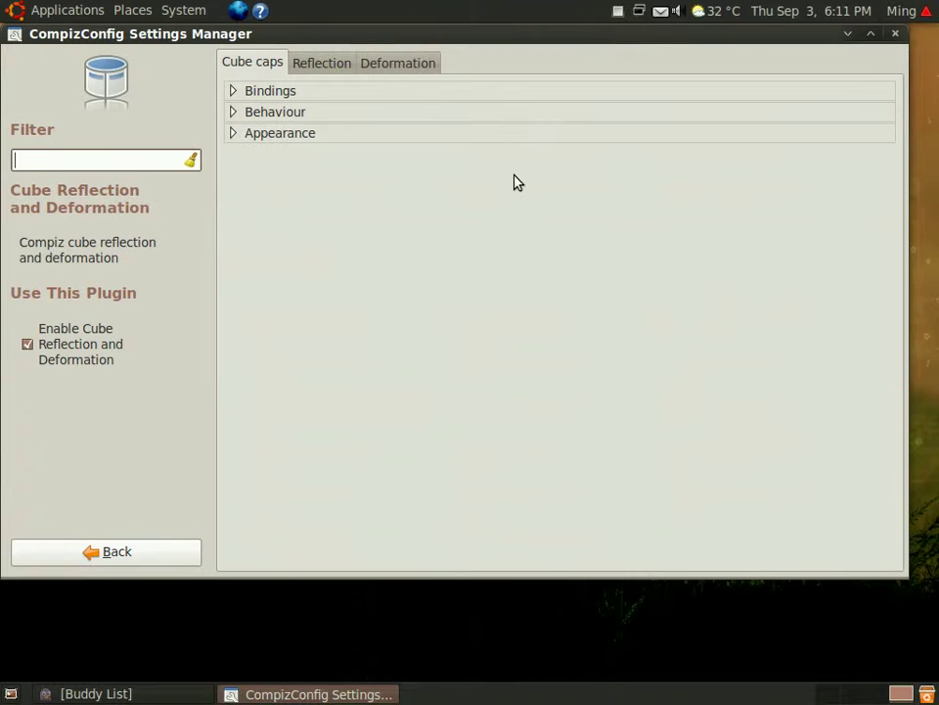
click(305, 63)
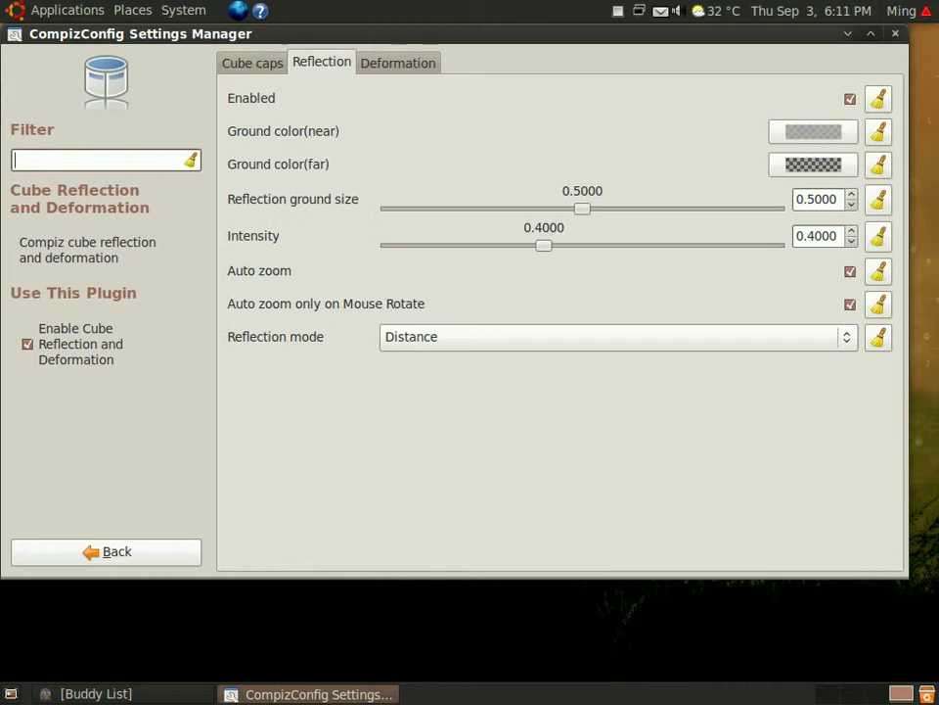
click(241, 66)
click(248, 92)
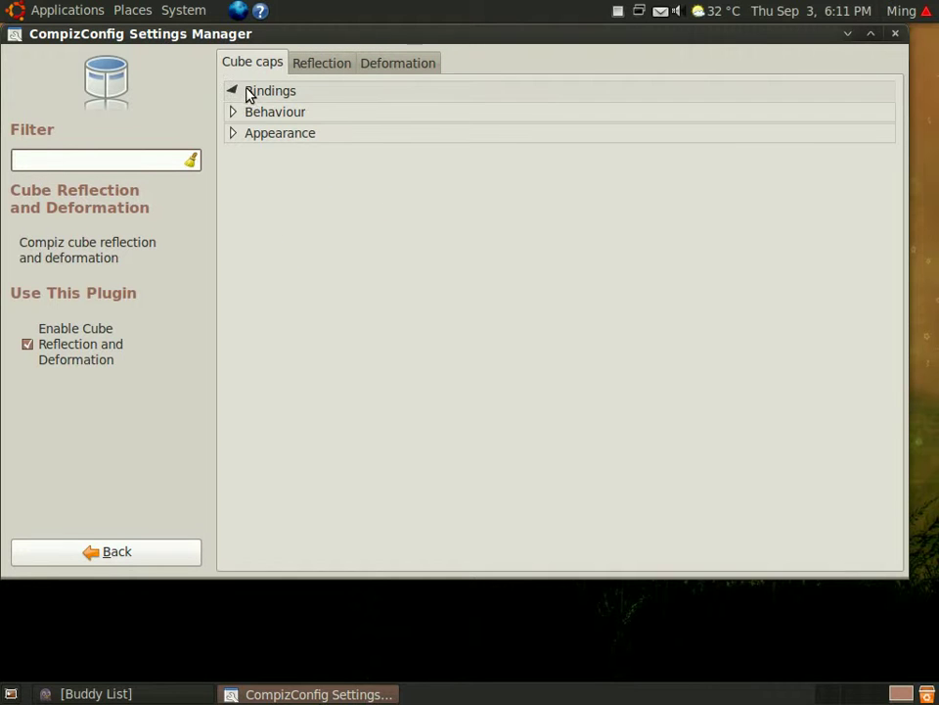
click(253, 94)
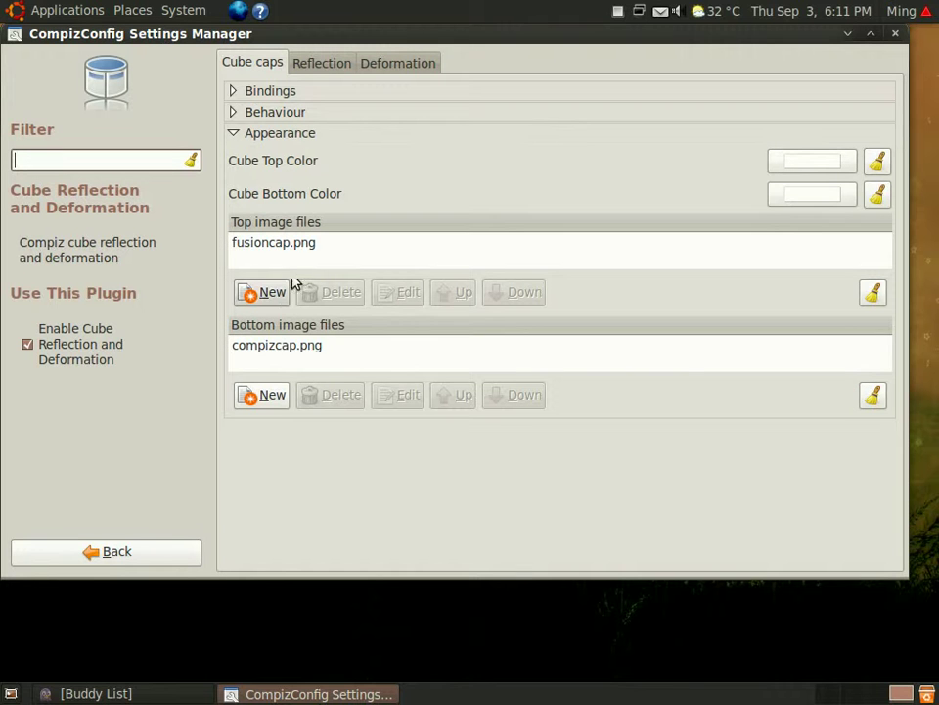
mouse_move(284, 247)
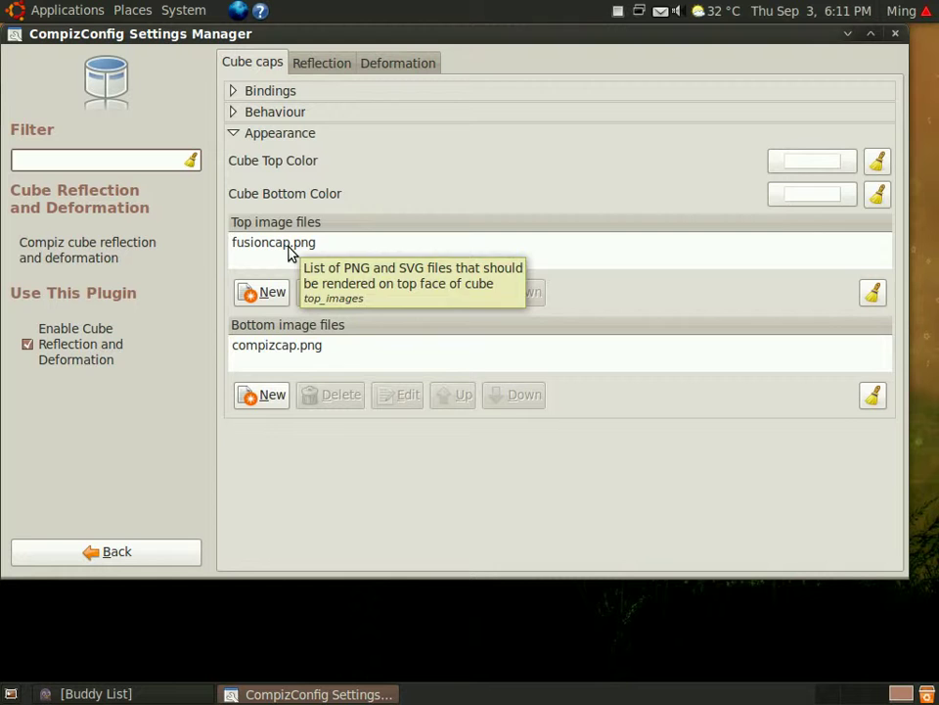
click(270, 134)
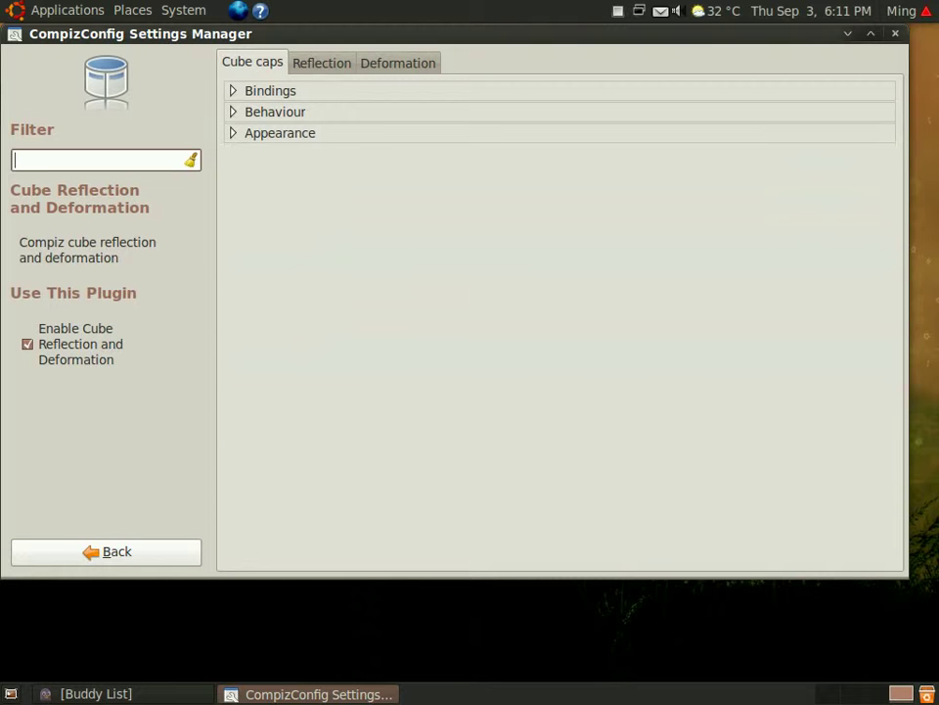
Keep reflection mode at Distance and change cube deformation from Cylinder to None.
click(313, 63)
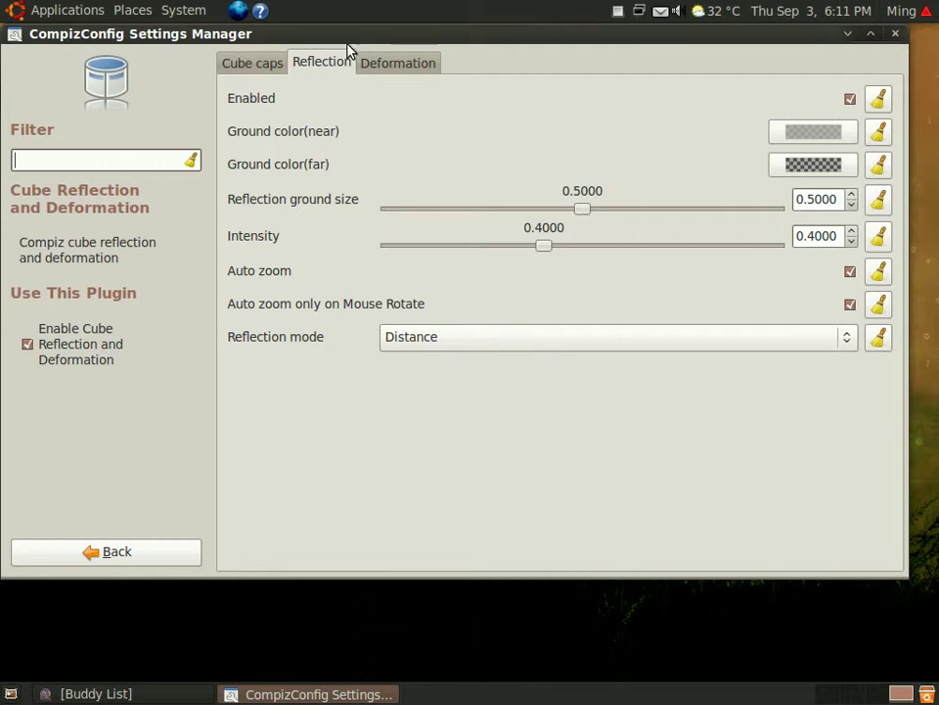
click(468, 347)
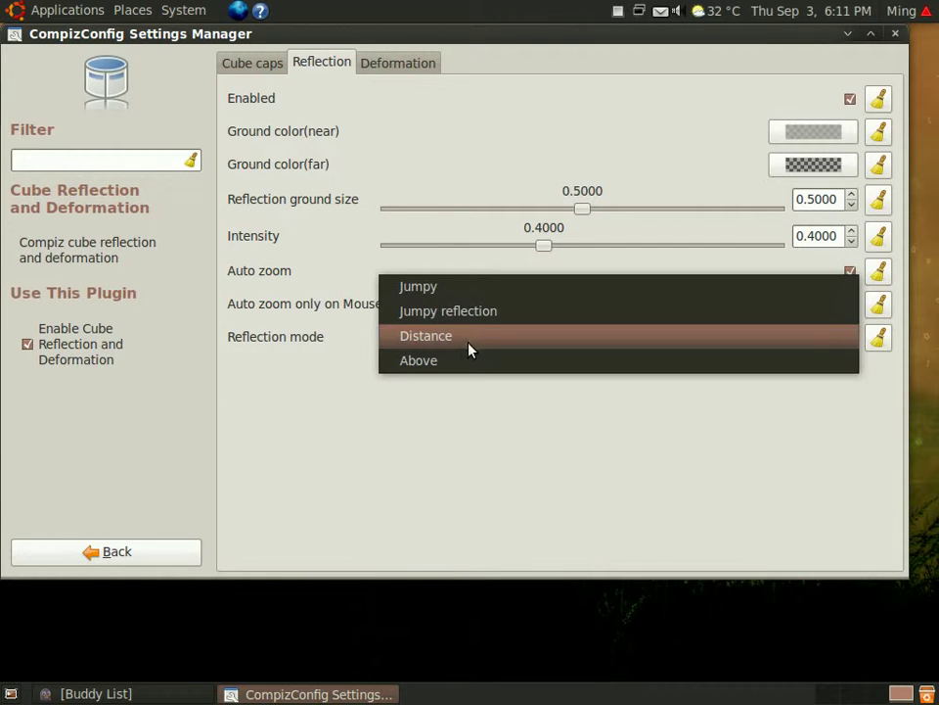
click(470, 348)
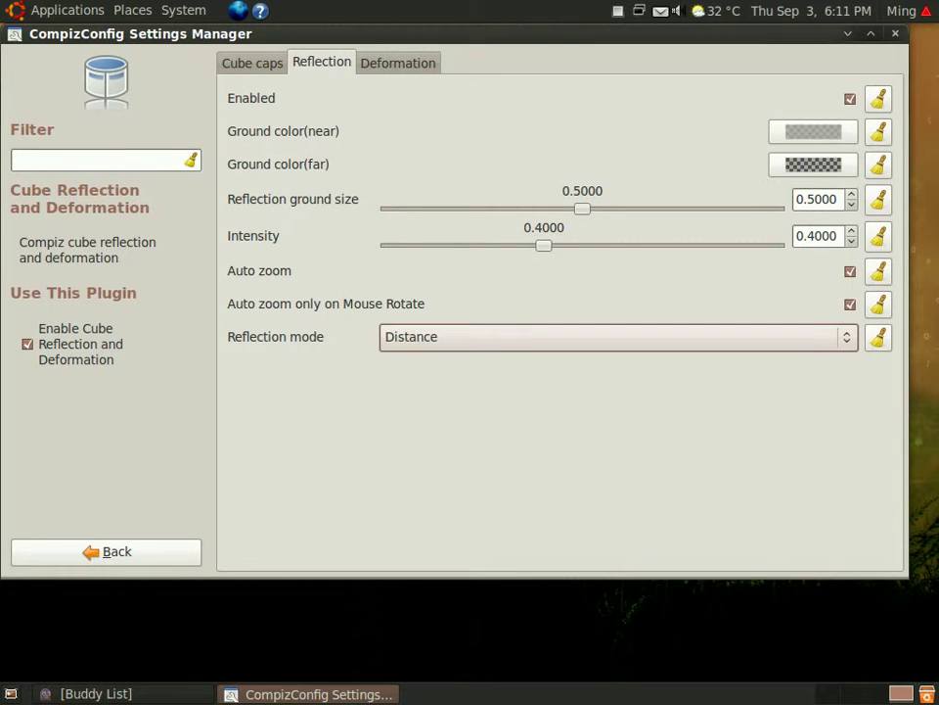
click(382, 66)
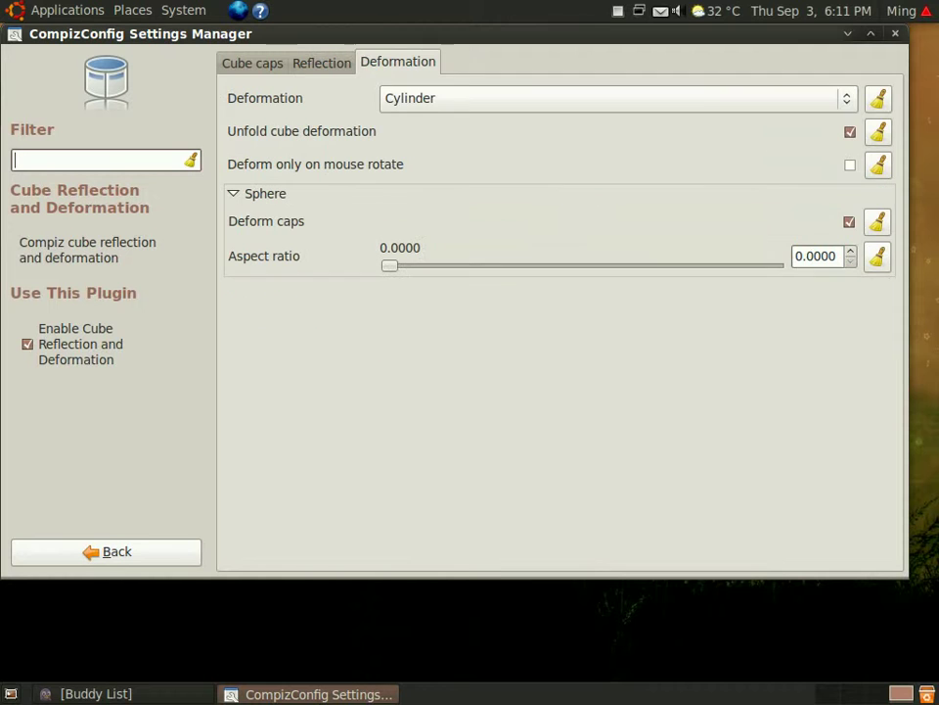
click(426, 98)
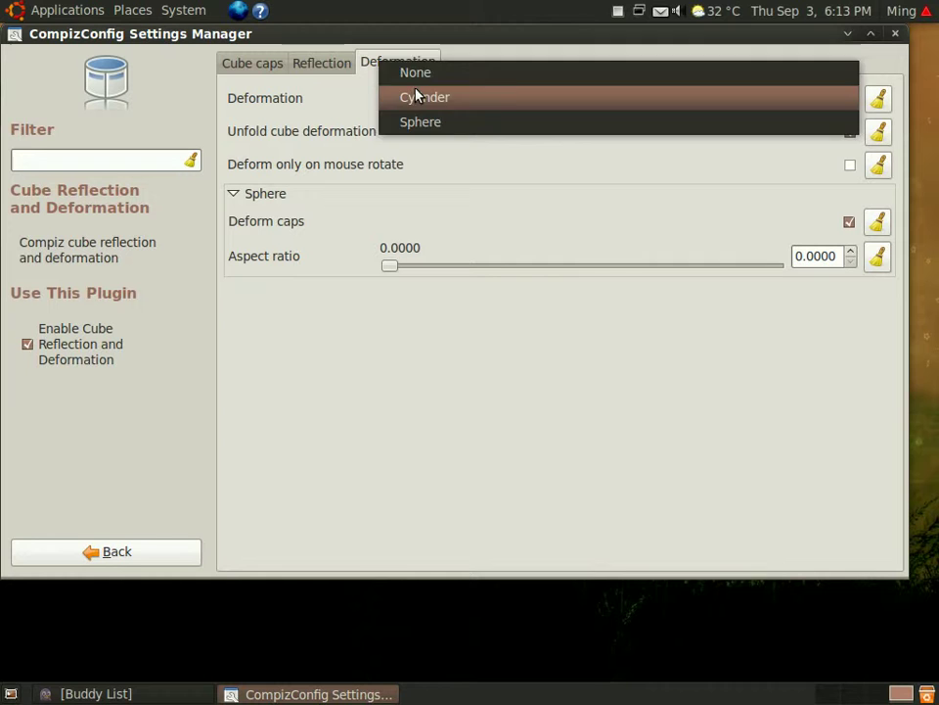
click(413, 74)
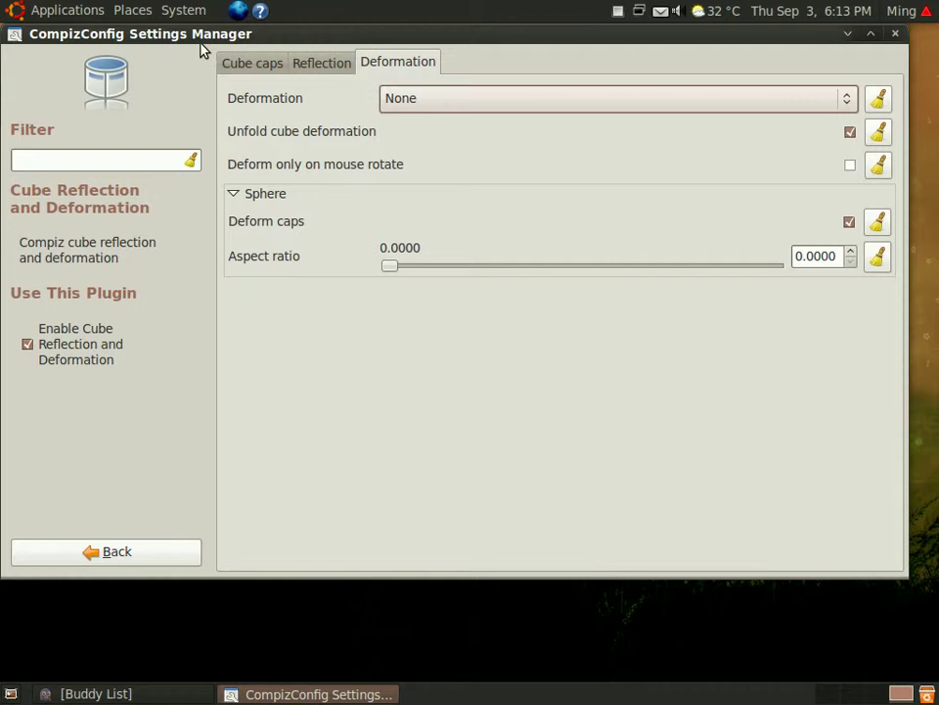
drag(199, 43, 200, 70)
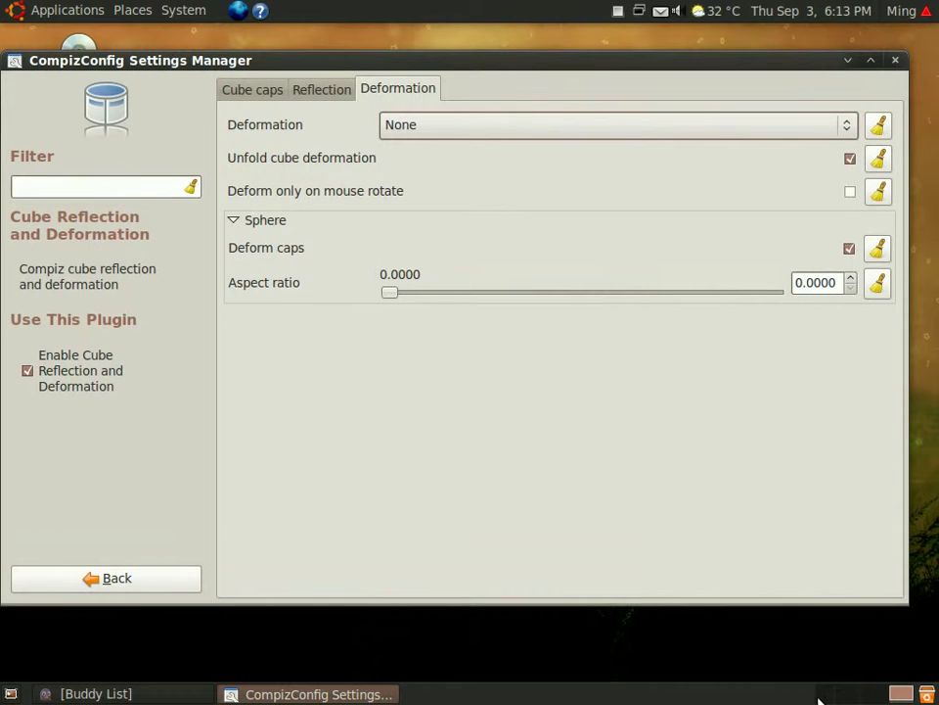
key(alt+F4)
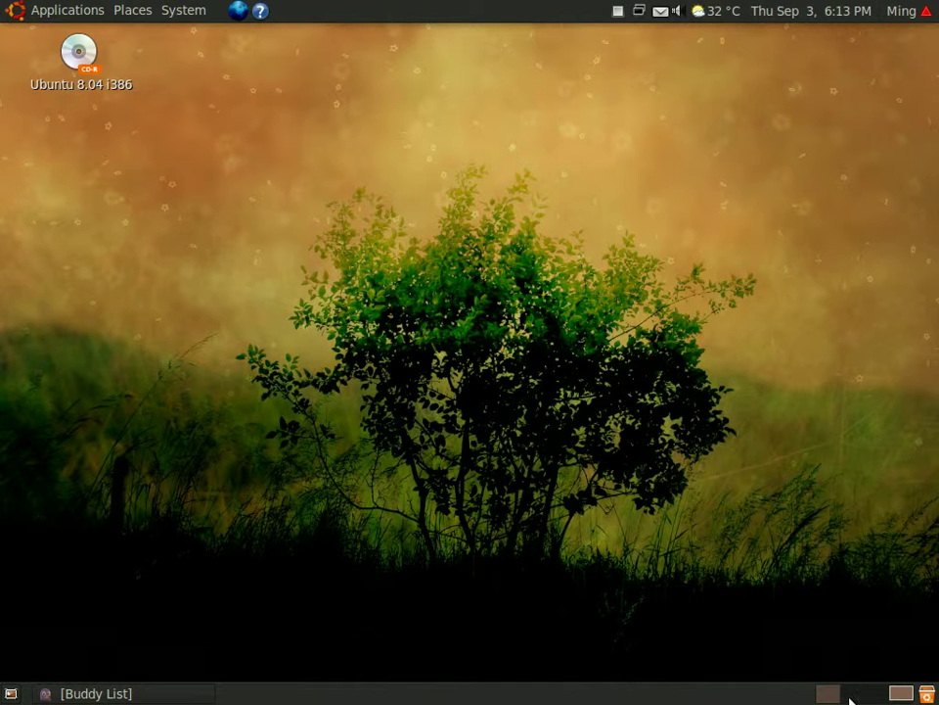
click(898, 693)
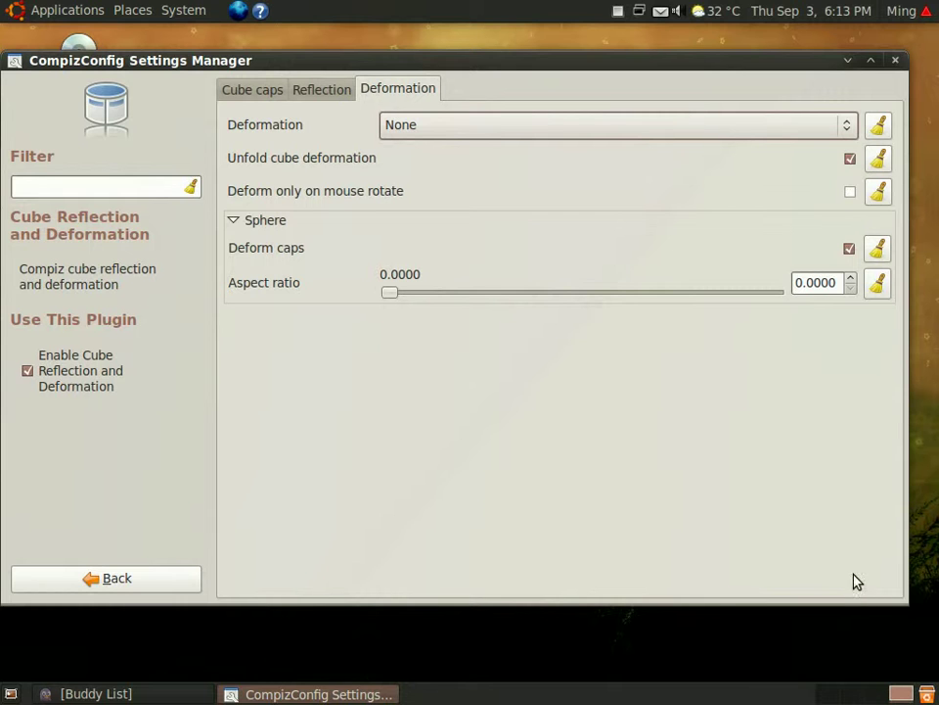
right_click(863, 700)
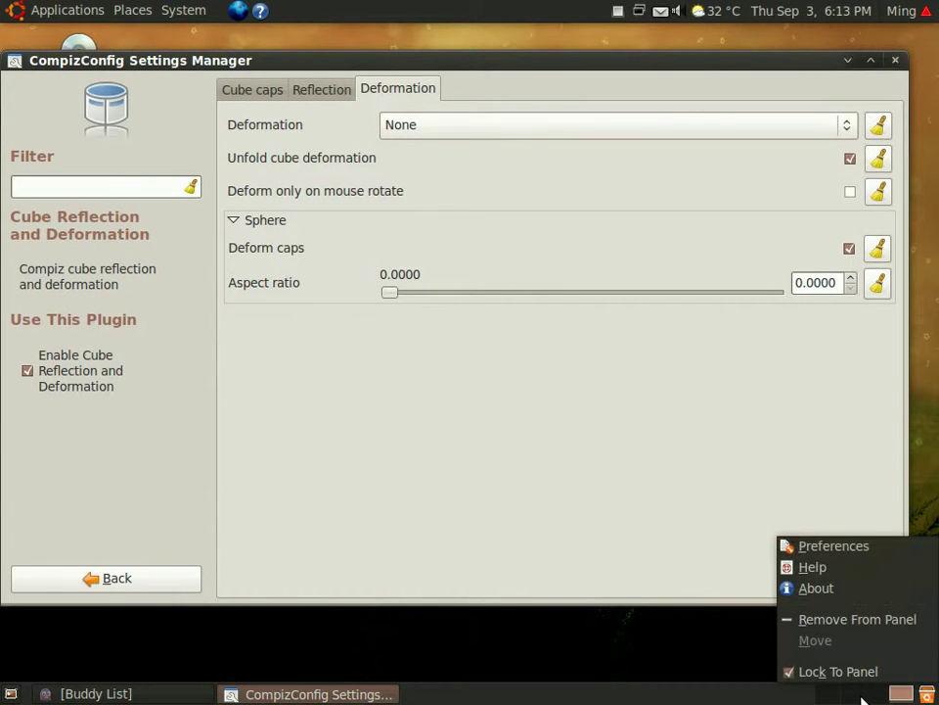
click(840, 545)
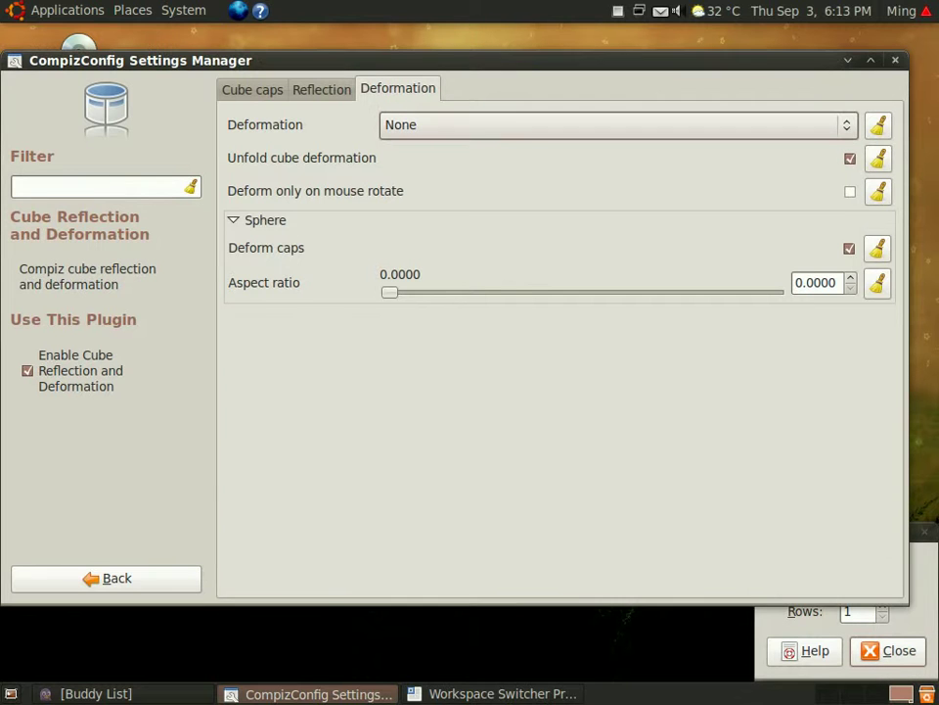
drag(853, 535, 879, 536)
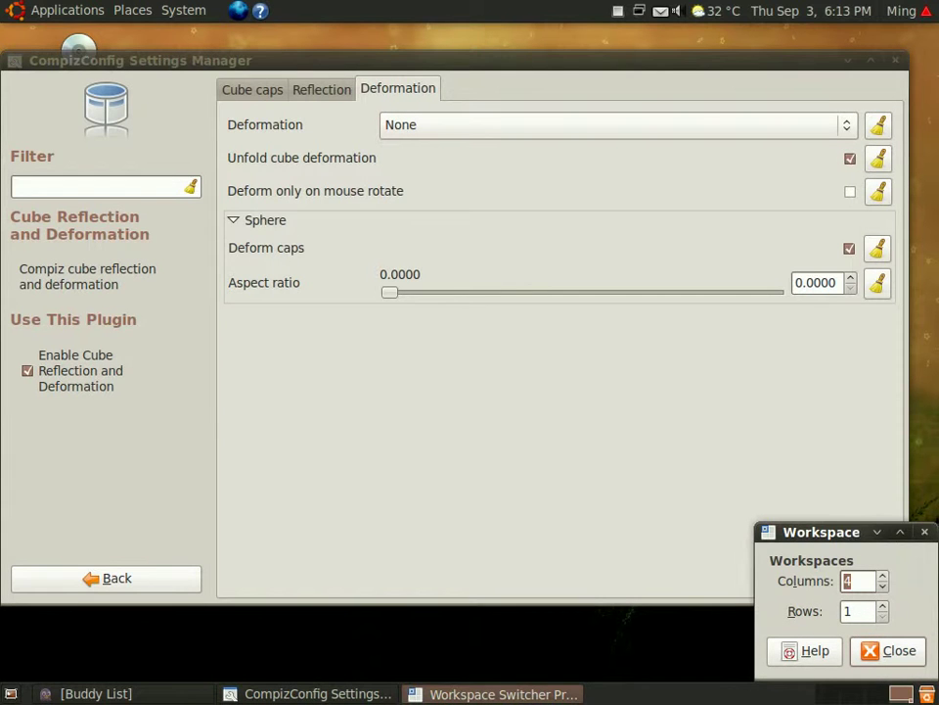
click(729, 509)
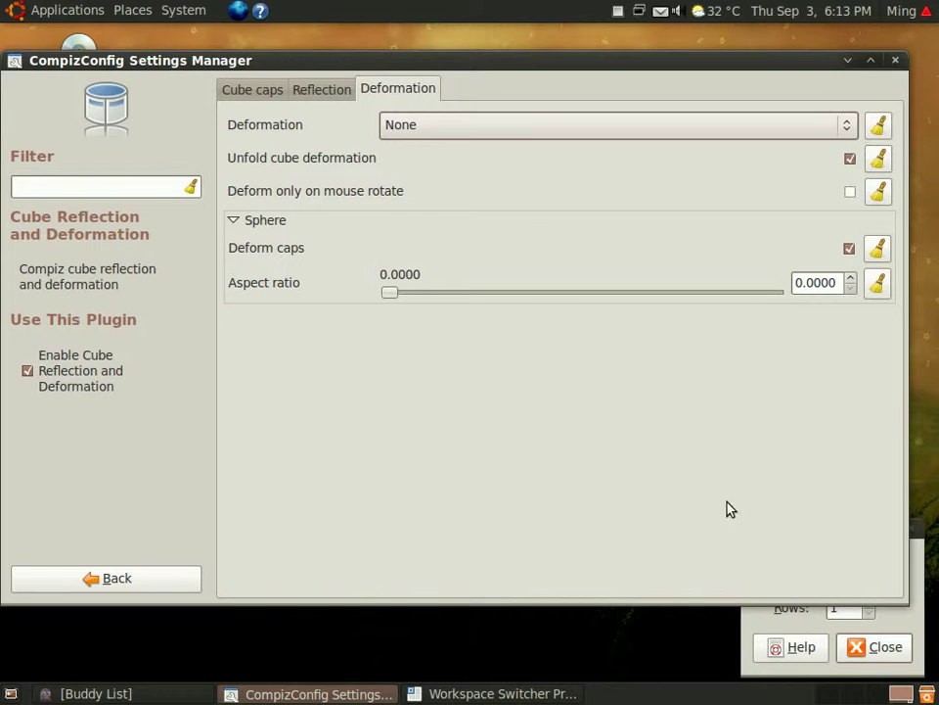
click(901, 616)
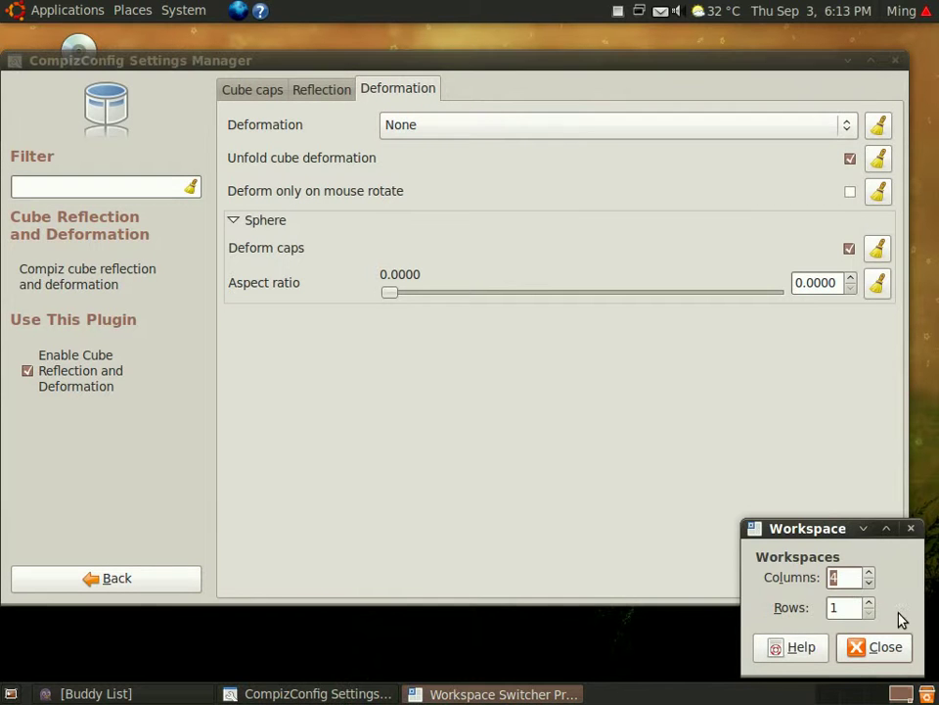
drag(808, 537, 748, 507)
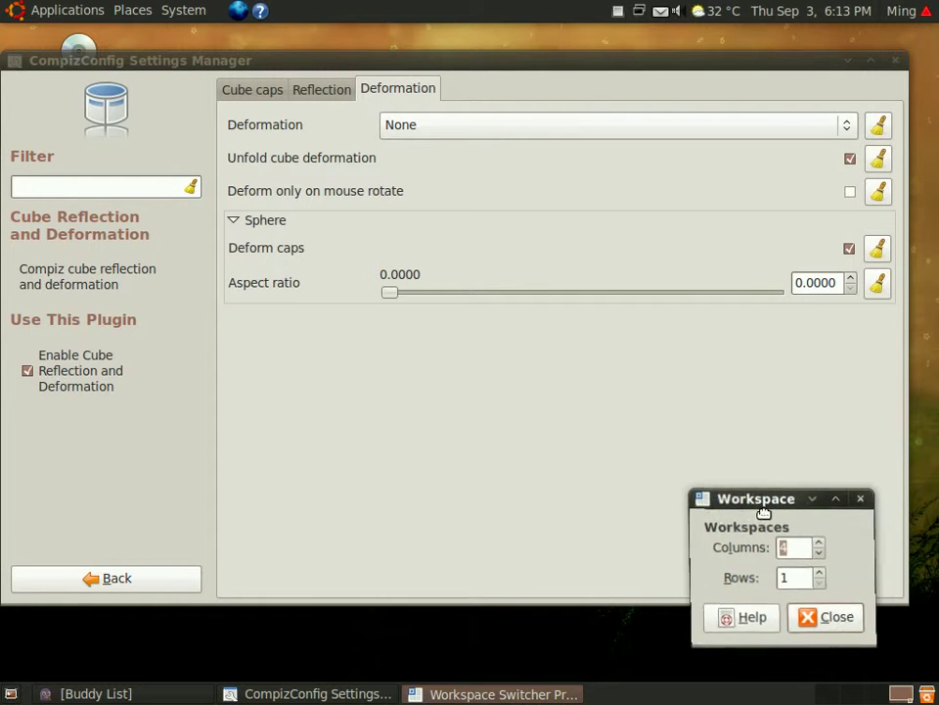
Close the workspace preferences and spin the undeformed cube through workspaces with Ctrl+Alt+Right/Left.
click(827, 621)
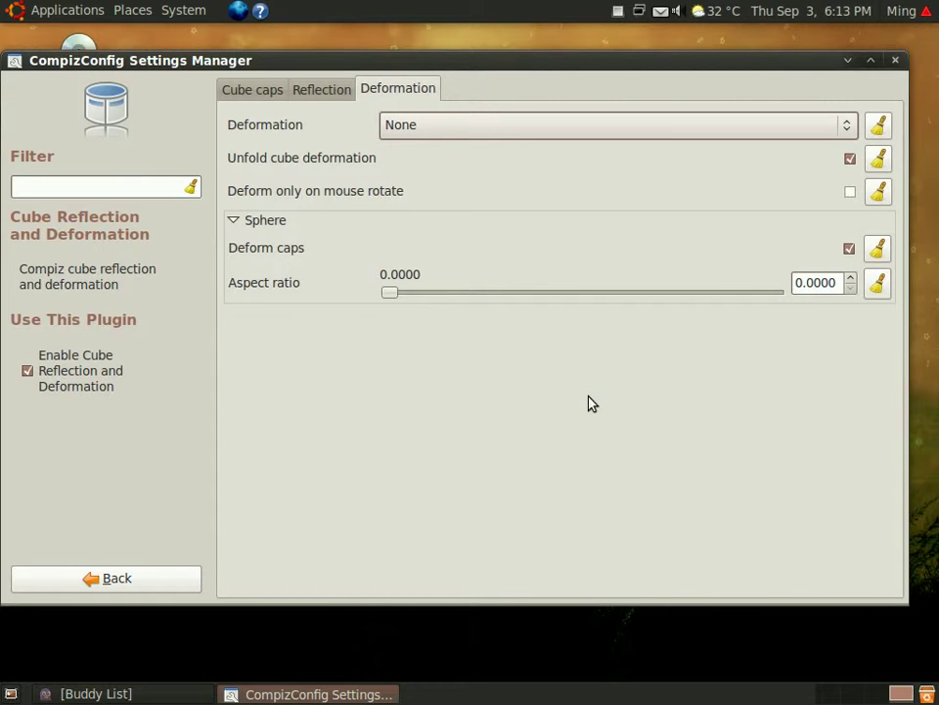
key(ctrl+alt+Right)
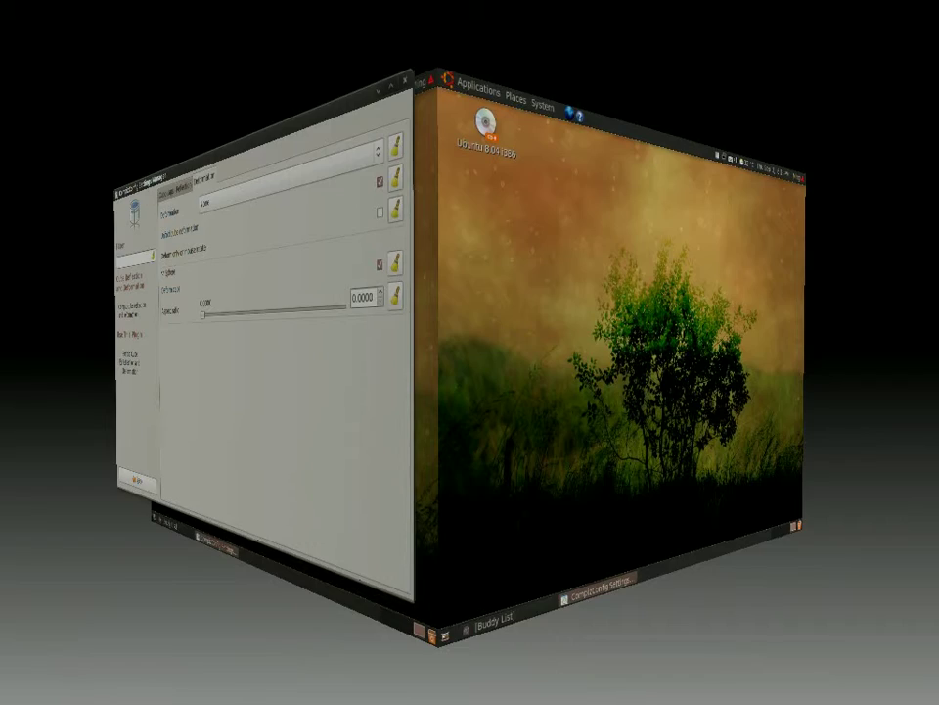
key(ctrl+alt+Right)
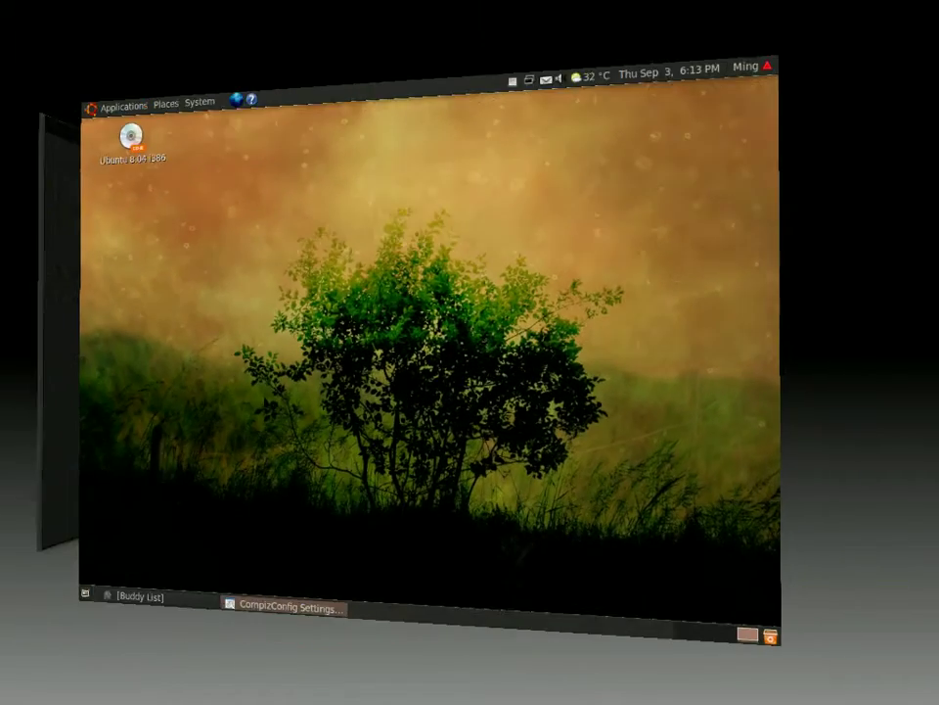
key(ctrl+alt+Right)
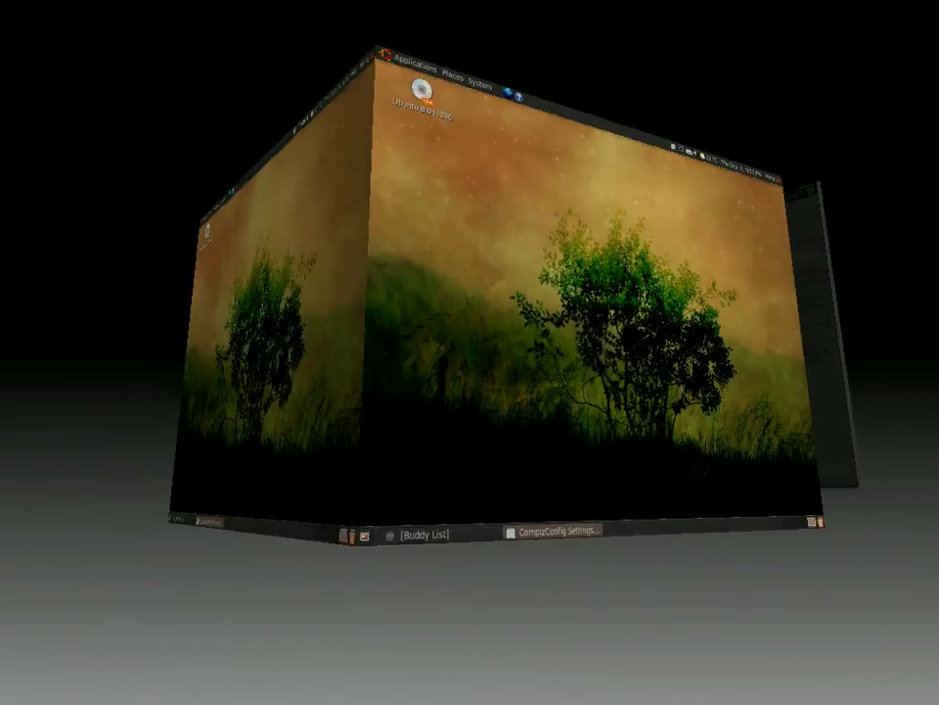
key(ctrl+alt+Right)
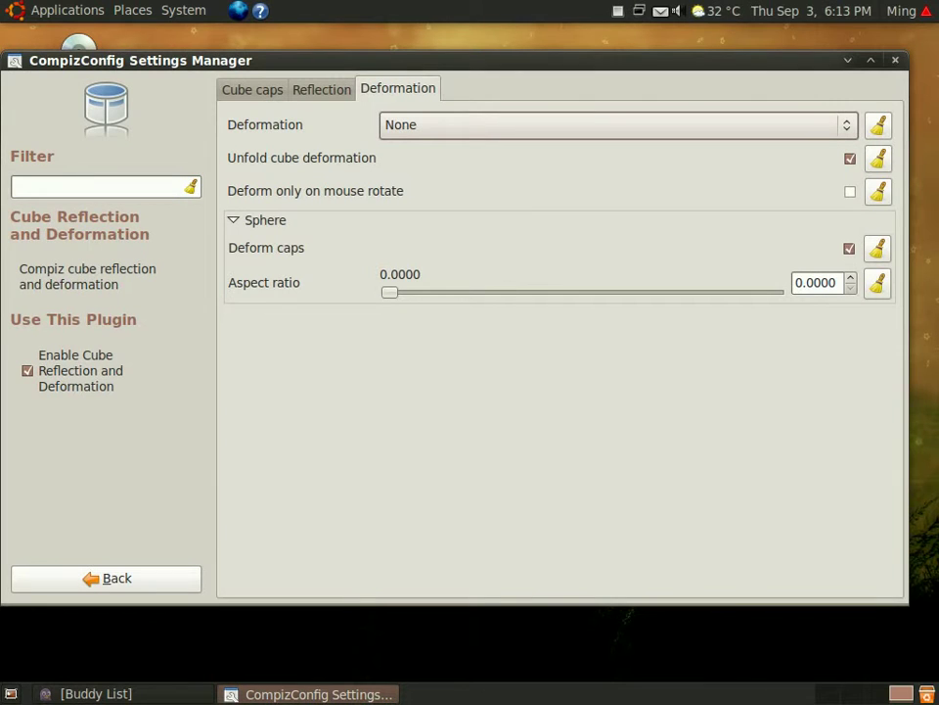
key(ctrl+alt+Right)
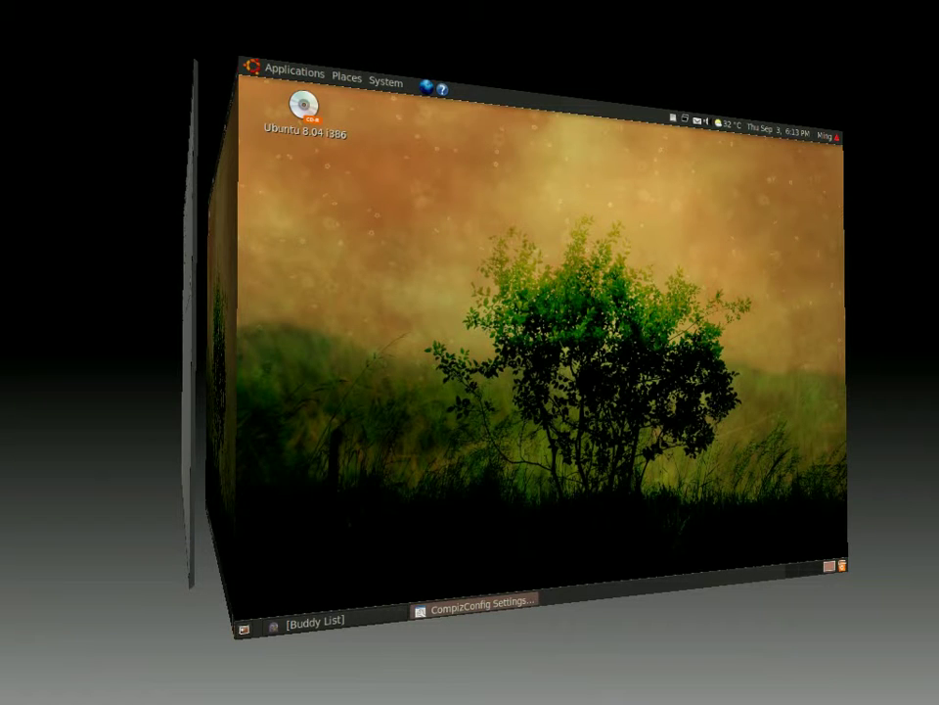
key(ctrl+alt+Left)
Preview the cube with Cylinder deformation, then switch it to Sphere and drag to spin it.
click(430, 125)
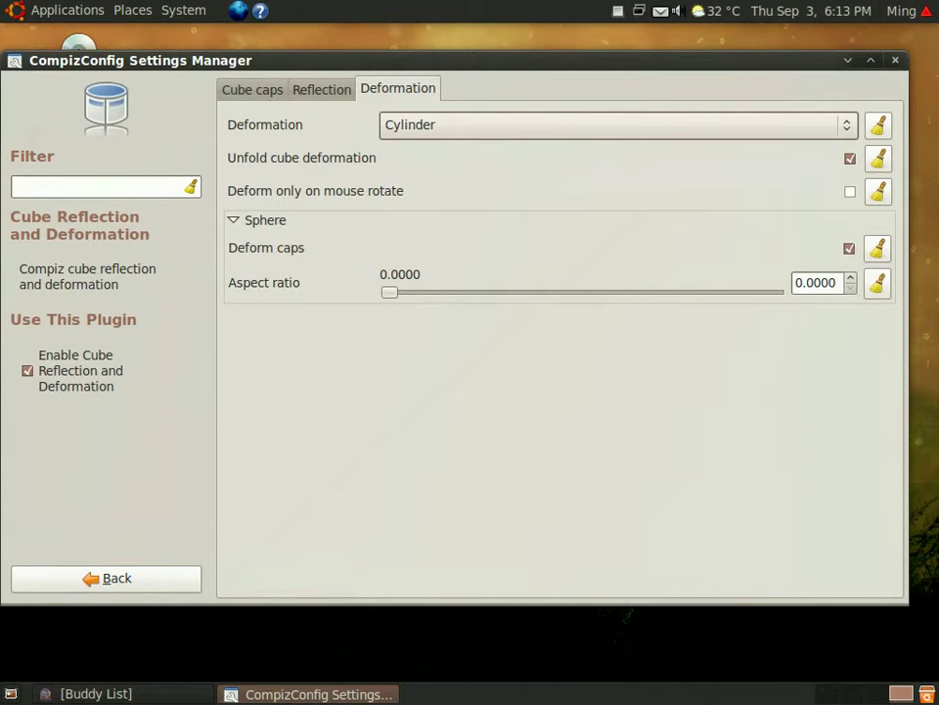
key(ctrl+alt+Right)
click(419, 138)
click(429, 154)
drag(425, 388, 880, 388)
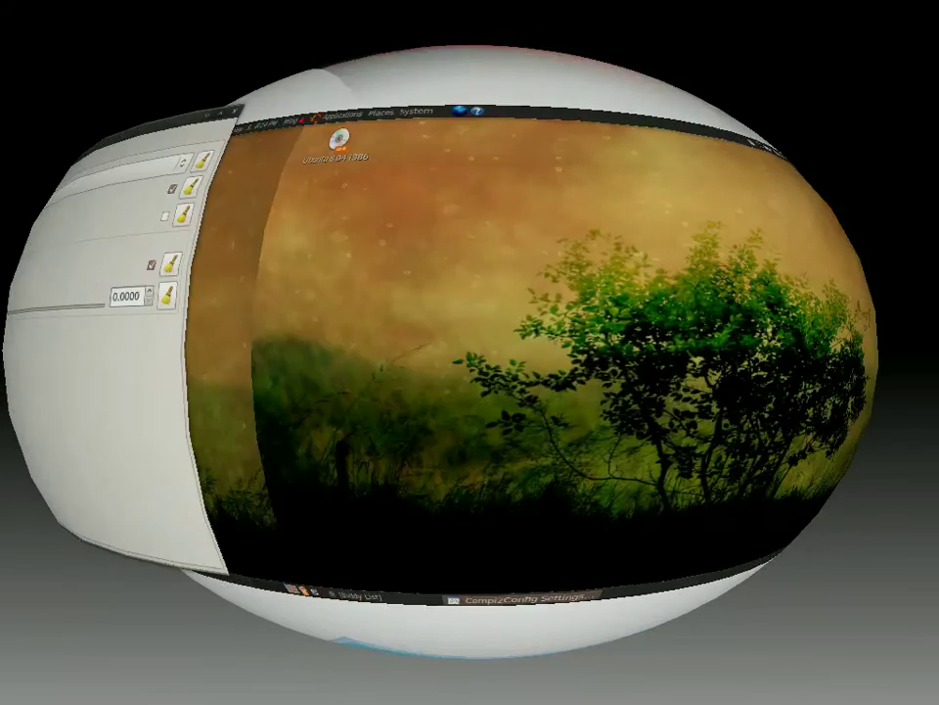
drag(469, 392, 704, 392)
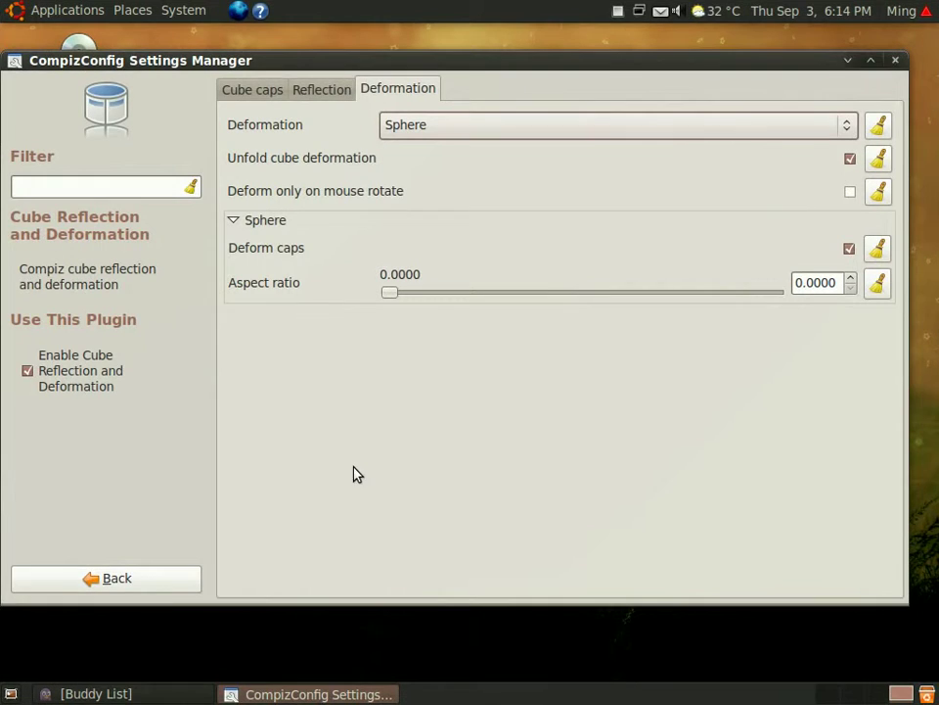
Close CCSM, place Help Center beside the Buddy List, start Firefox, and spin the sphere cube.
click(898, 61)
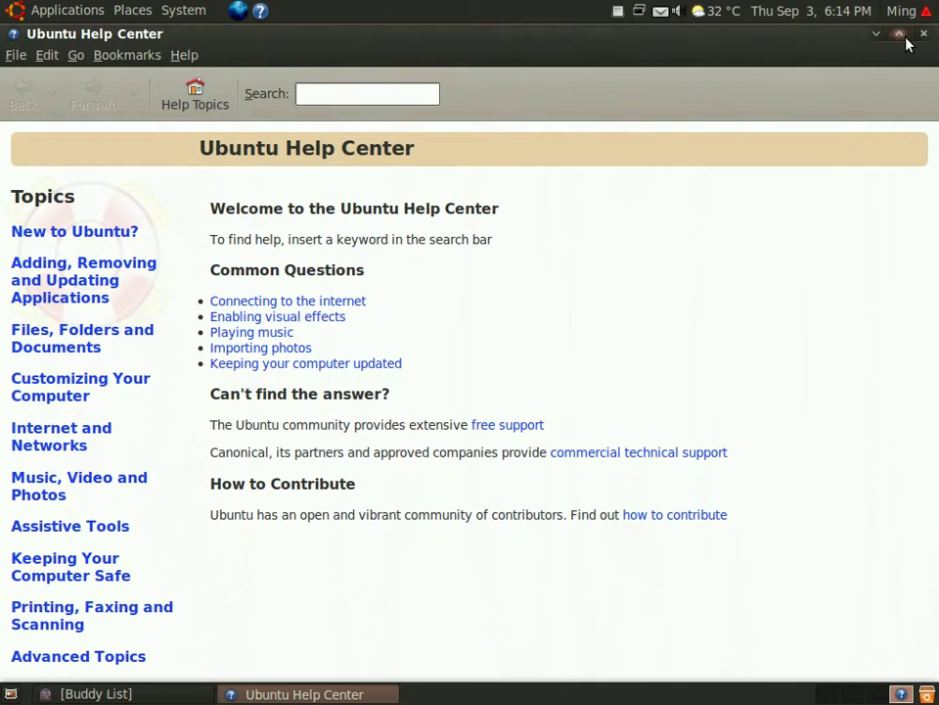
mouse_move(374, 33)
mouse_down()
mouse_move(371, 145)
mouse_move(102, 8)
mouse_up()
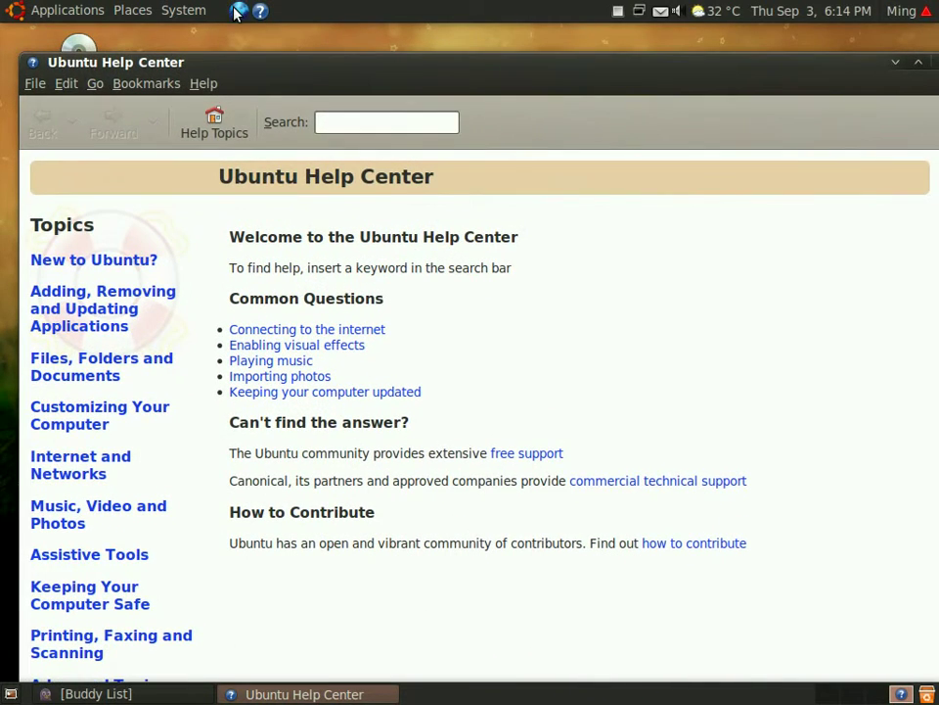
click(238, 12)
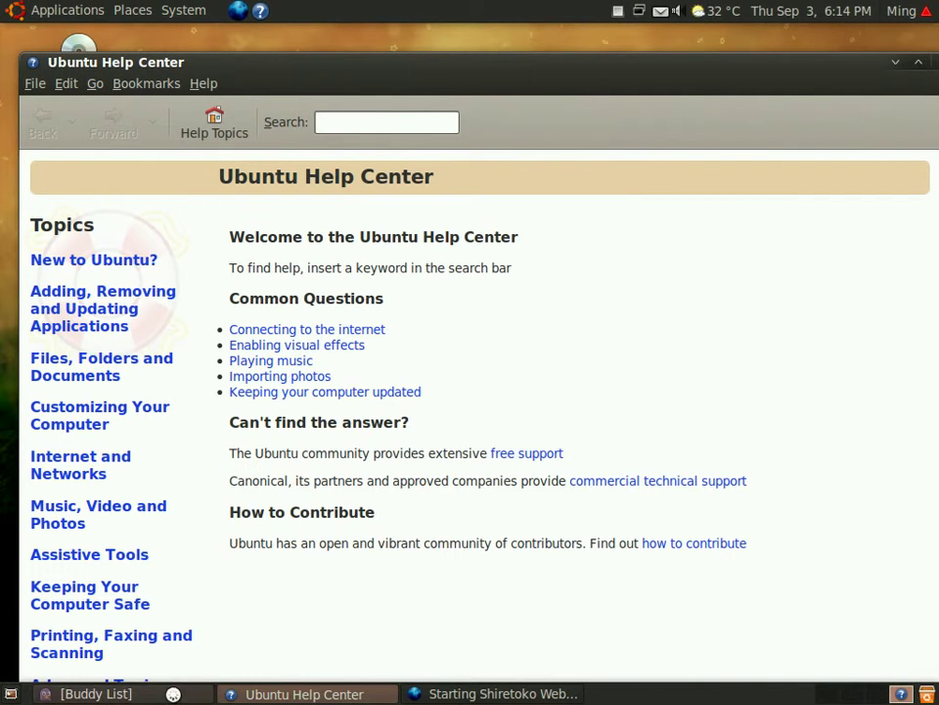
click(173, 694)
mouse_move(479, 206)
mouse_down()
mouse_move(799, 148)
mouse_move(509, 172)
mouse_up()
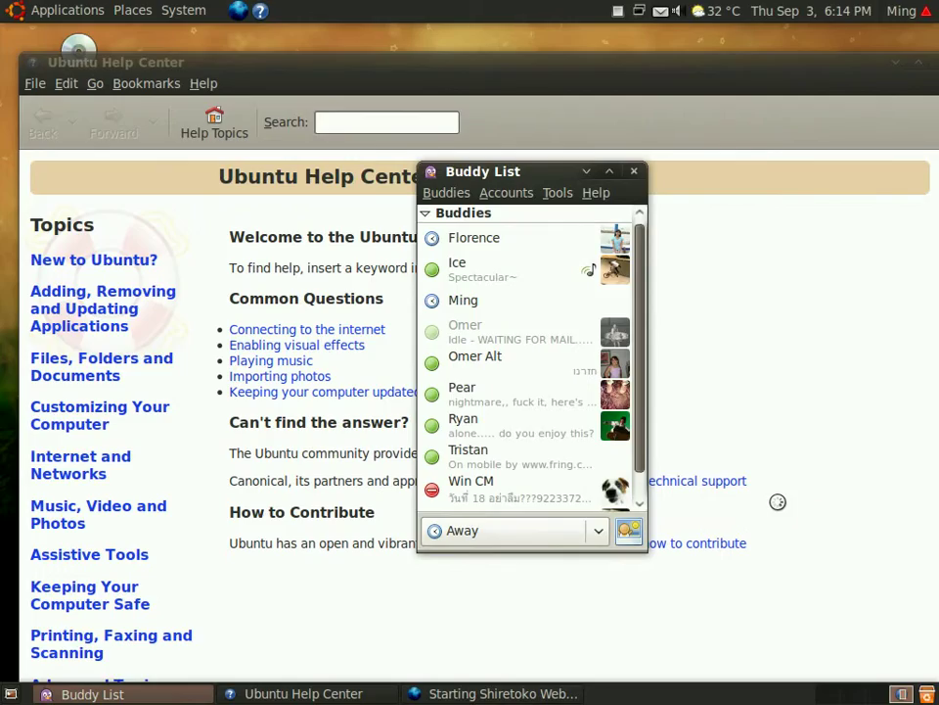
key(ctrl+alt+Right)
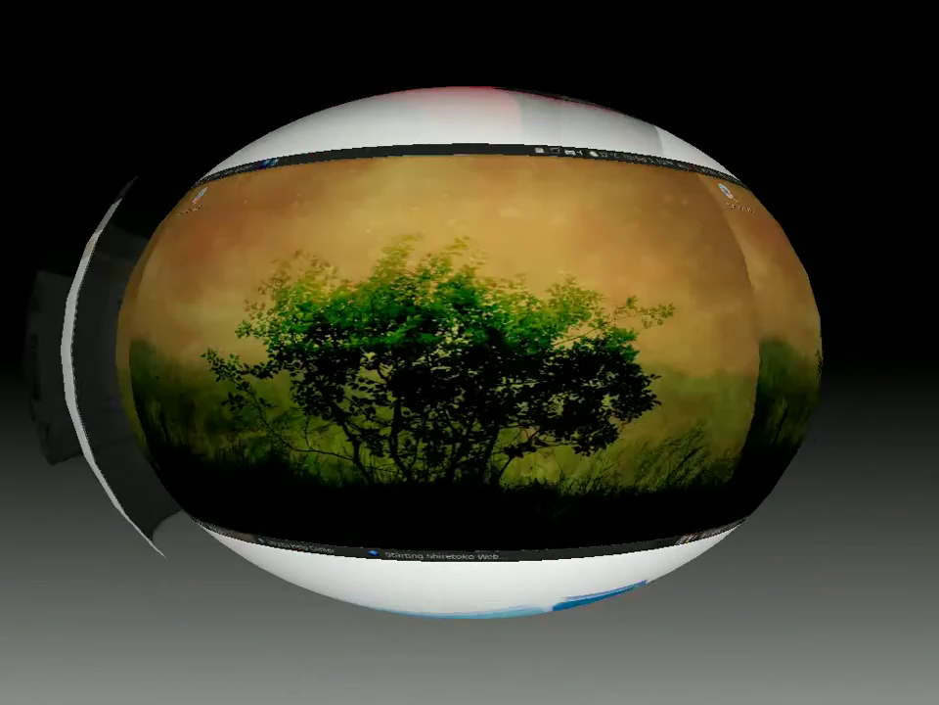